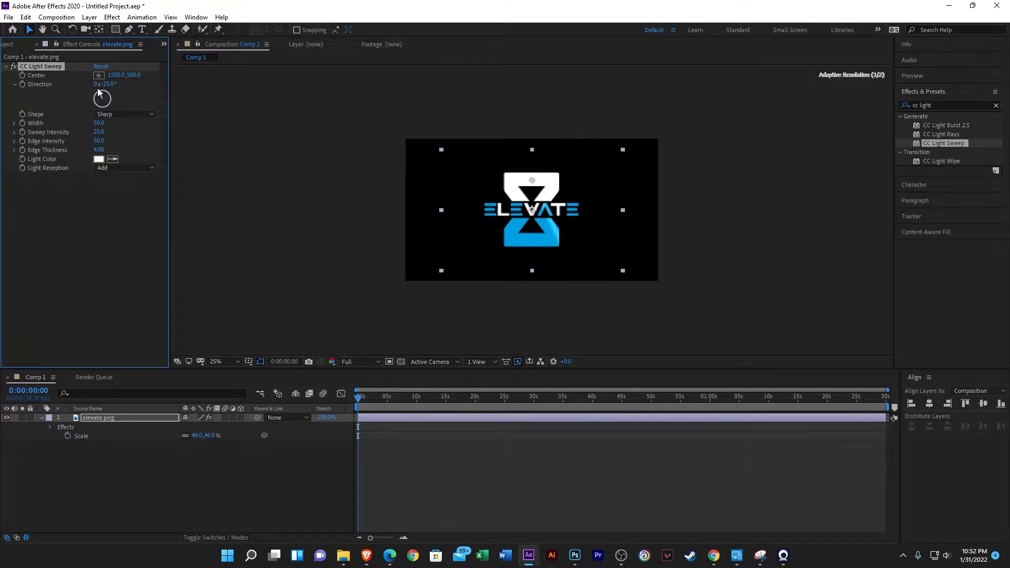
# Step: Set the Light Sweep direction on the elevate.png logo to -30°
pyautogui.click(108, 80)
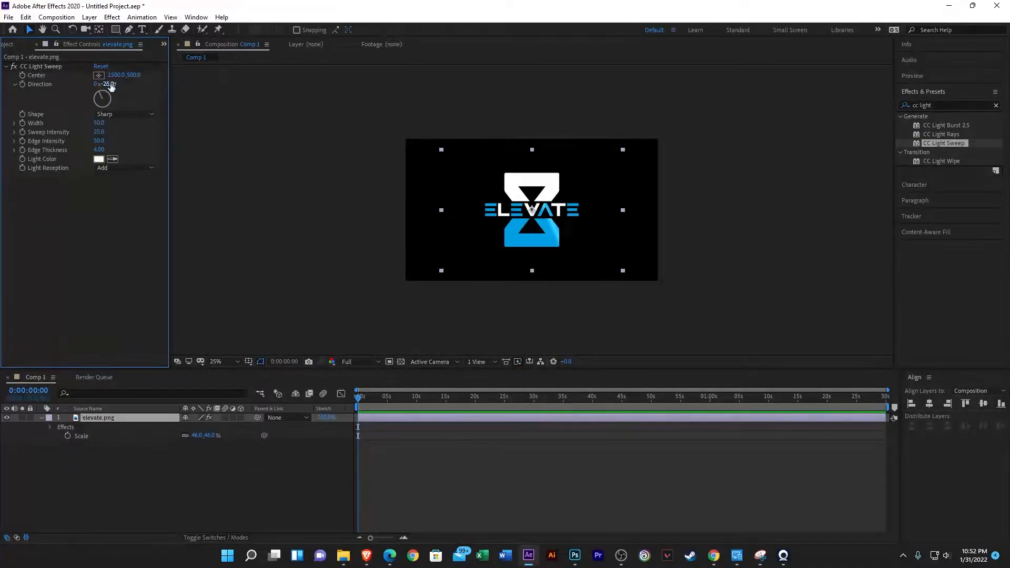
pyautogui.click(110, 84)
pyautogui.write('-30')
pyautogui.press('Return')
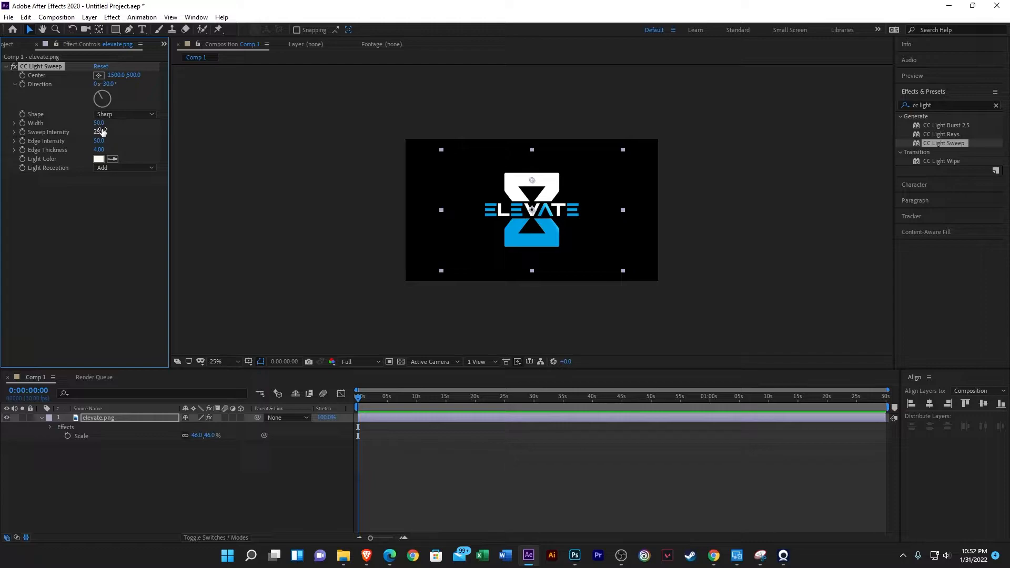
# Step: Adjust the Light Sweep to center 1350, 500, sweep intensity 101, edge intensity 20 and edge thickness 3.60
pyautogui.moveTo(102, 131); pyautogui.dragTo(253, 122)
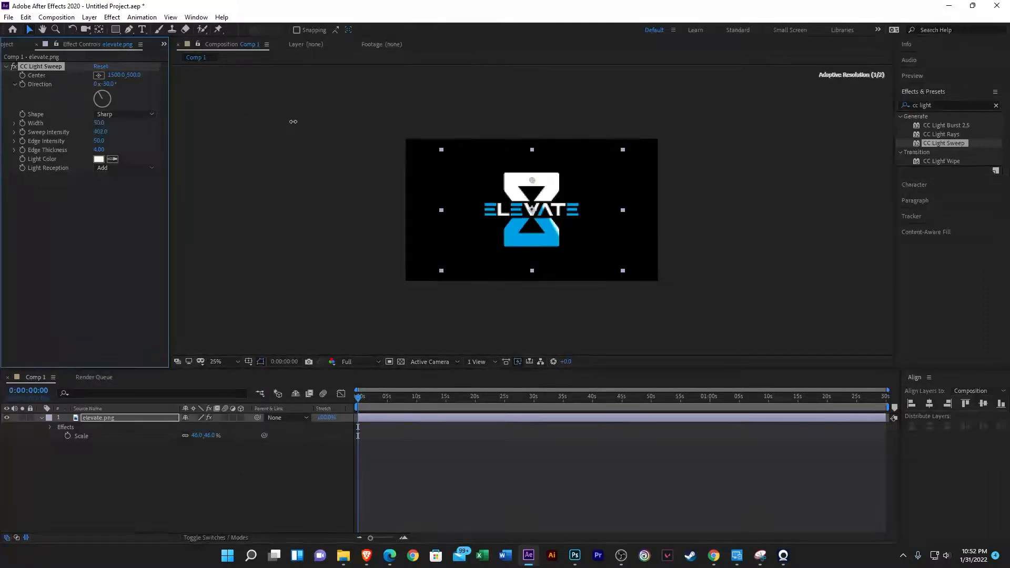
pyautogui.moveTo(111, 76); pyautogui.dragTo(55, 97)
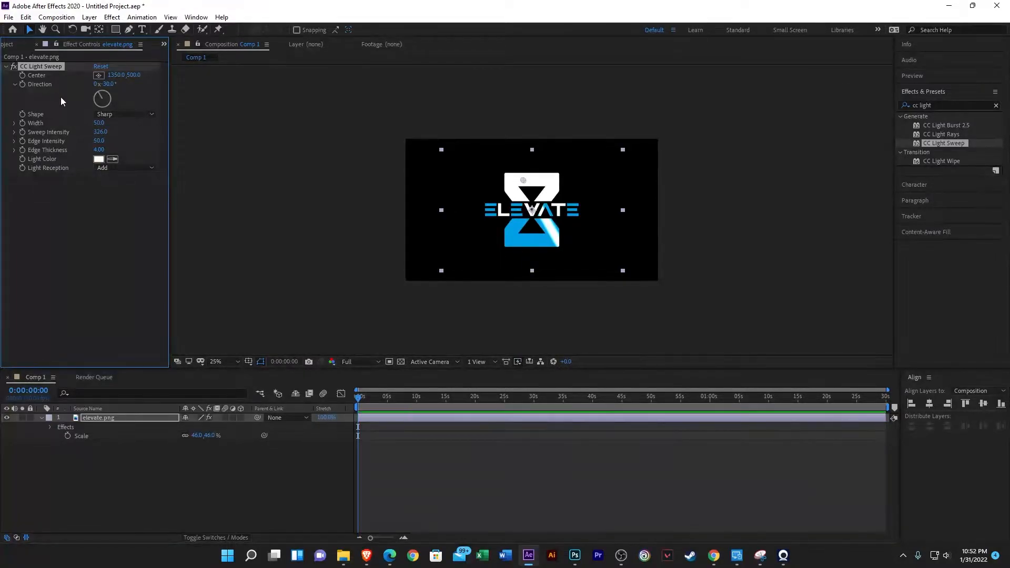
pyautogui.moveTo(101, 131); pyautogui.dragTo(4, 150)
pyautogui.moveTo(100, 142); pyautogui.dragTo(79, 284)
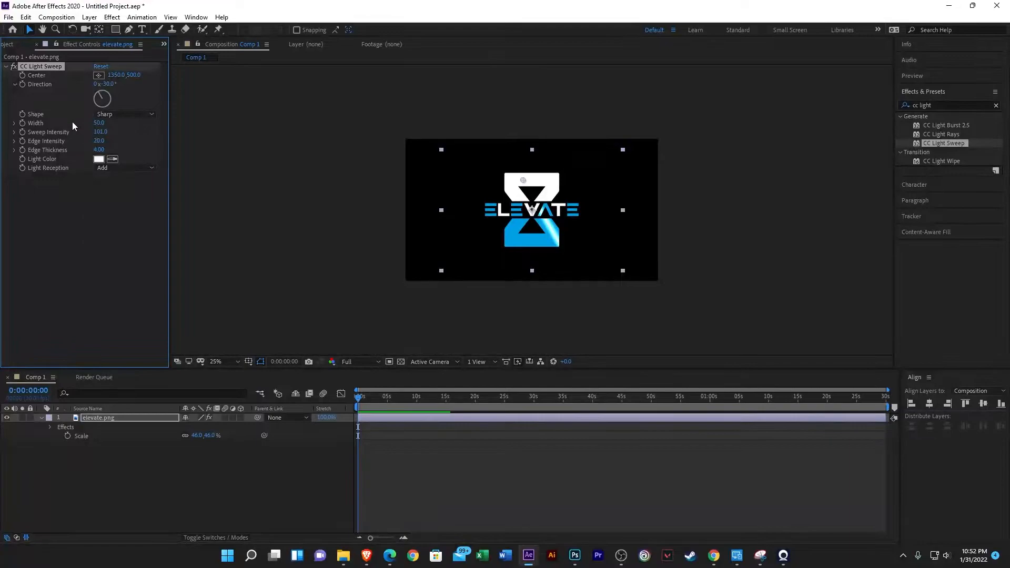
pyautogui.moveTo(100, 148); pyautogui.dragTo(94, 170)
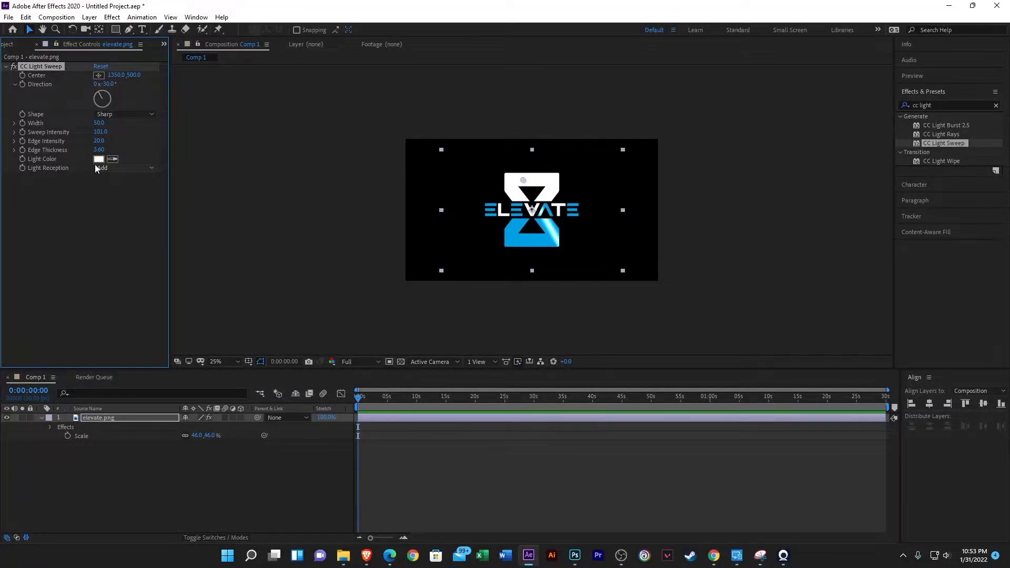
# Step: Change the Light Sweep's light color to bright red, F70000
pyautogui.click(97, 159)
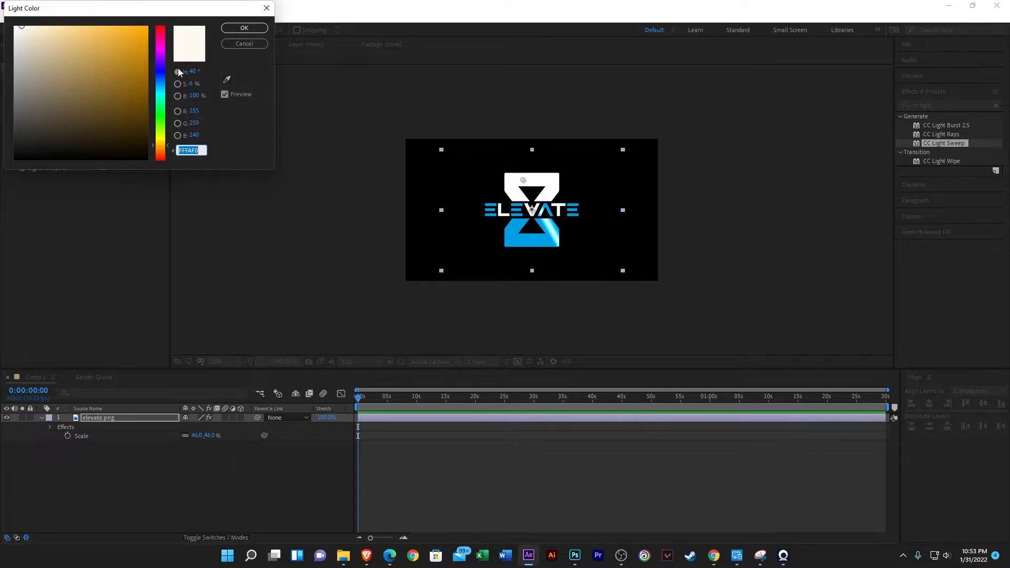
pyautogui.moveTo(159, 49); pyautogui.dragTo(149, 19)
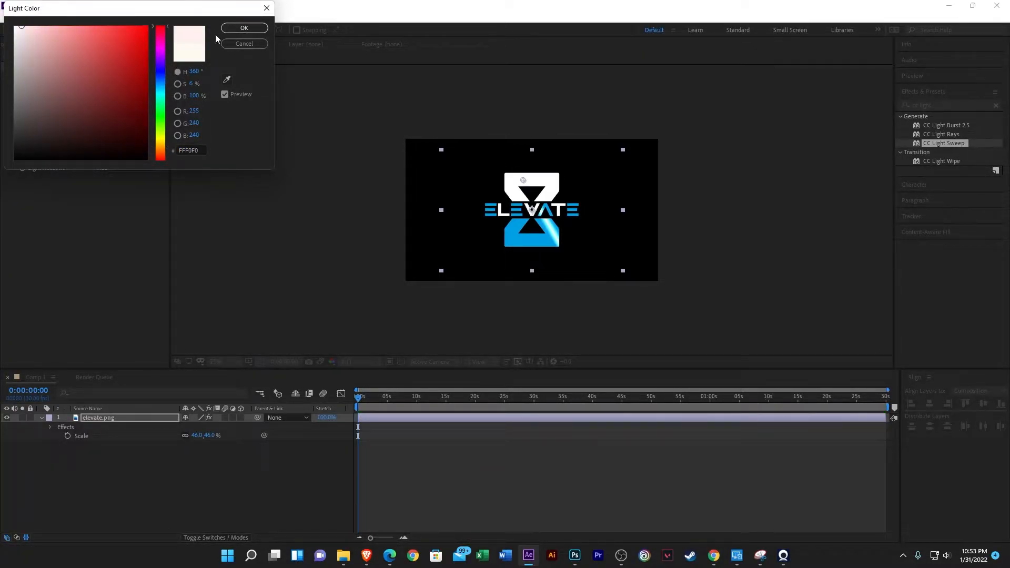
pyautogui.click(148, 26)
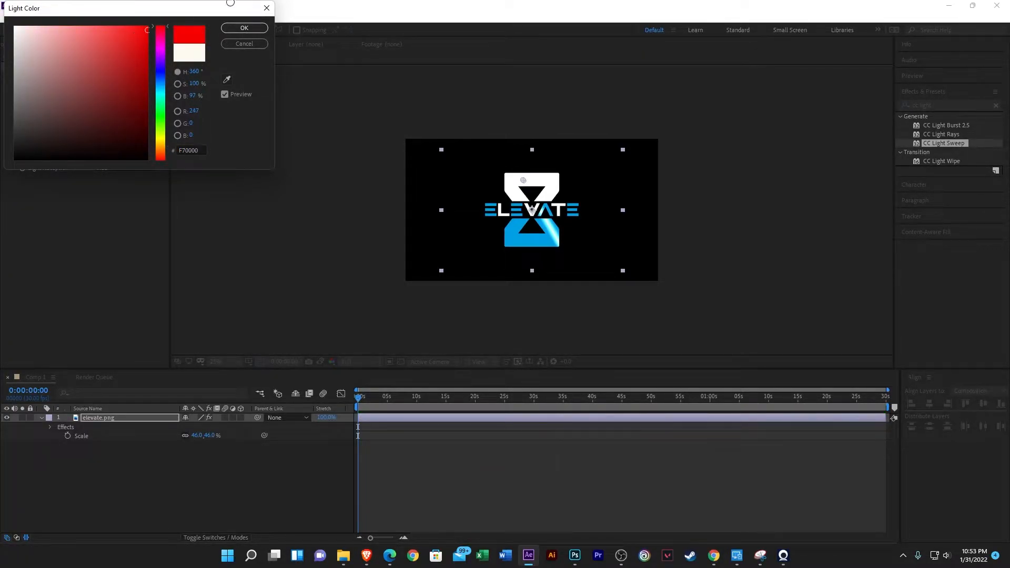
pyautogui.click(243, 29)
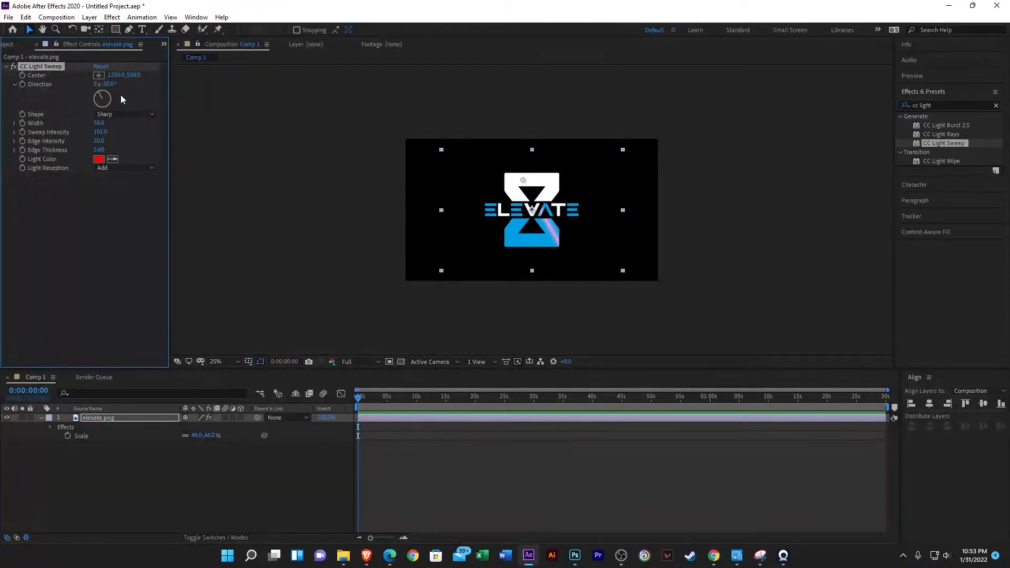
# Step: Reposition the light sweep's center above the logo at about 1208, 83 and widen the sweep to 174
pyautogui.moveTo(120, 78); pyautogui.dragTo(361, 235)
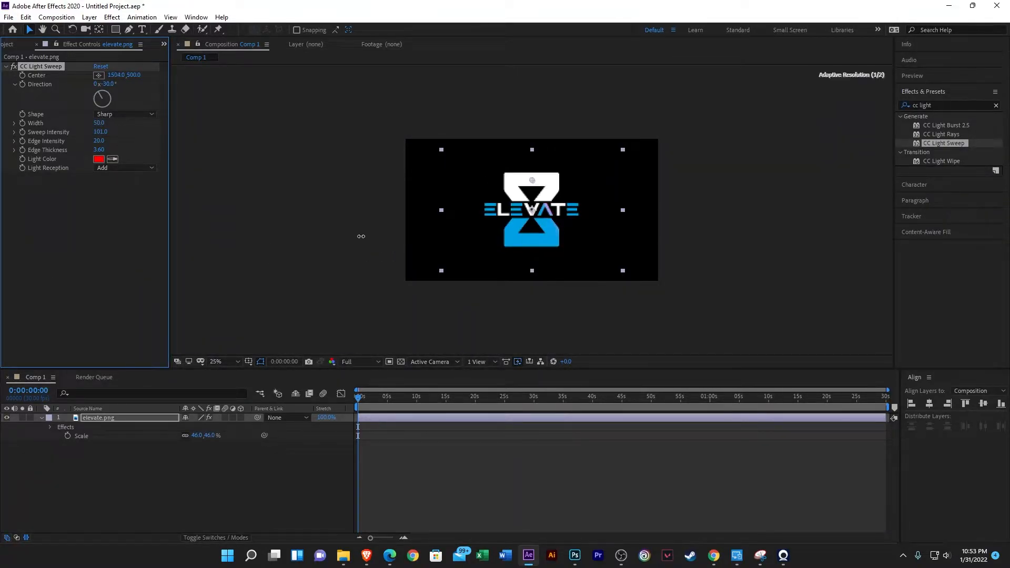
pyautogui.moveTo(532, 183); pyautogui.dragTo(515, 160)
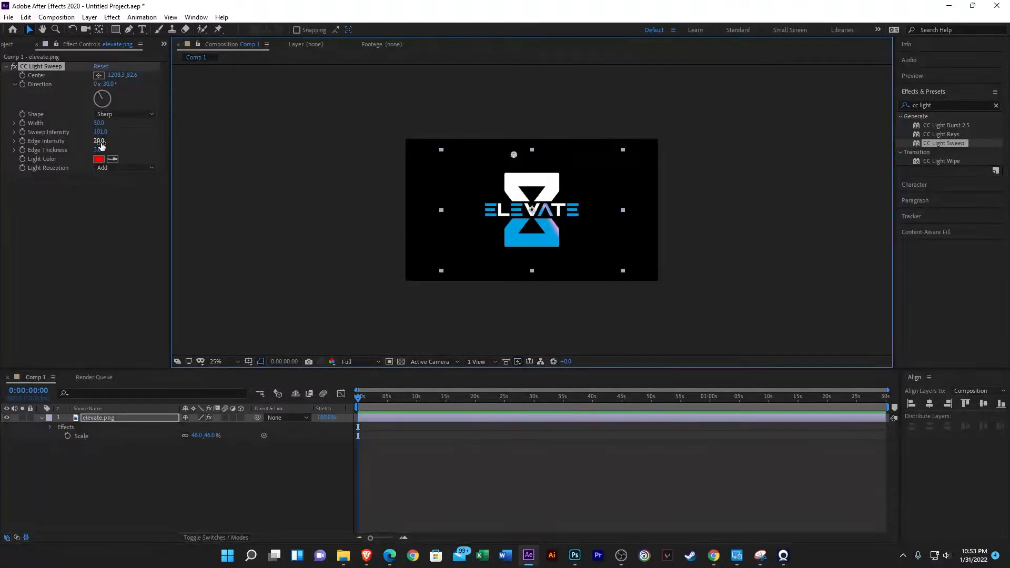
pyautogui.moveTo(100, 122); pyautogui.dragTo(171, 121)
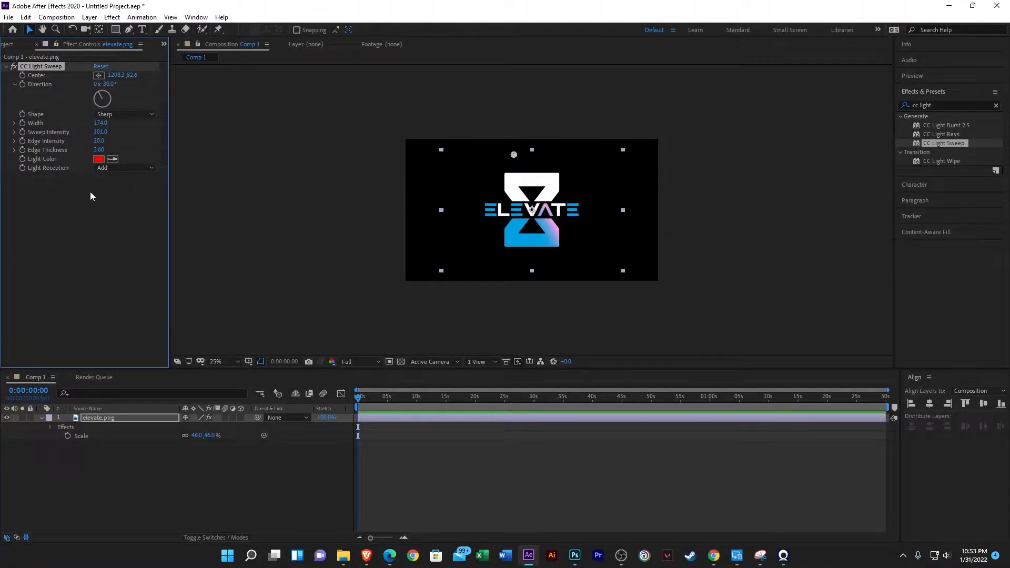
# Step: Change the Light Sweep's light color to neutral gray, 9C9C9C
pyautogui.click(99, 160)
pyautogui.moveTo(110, 117); pyautogui.dragTo(11, 22)
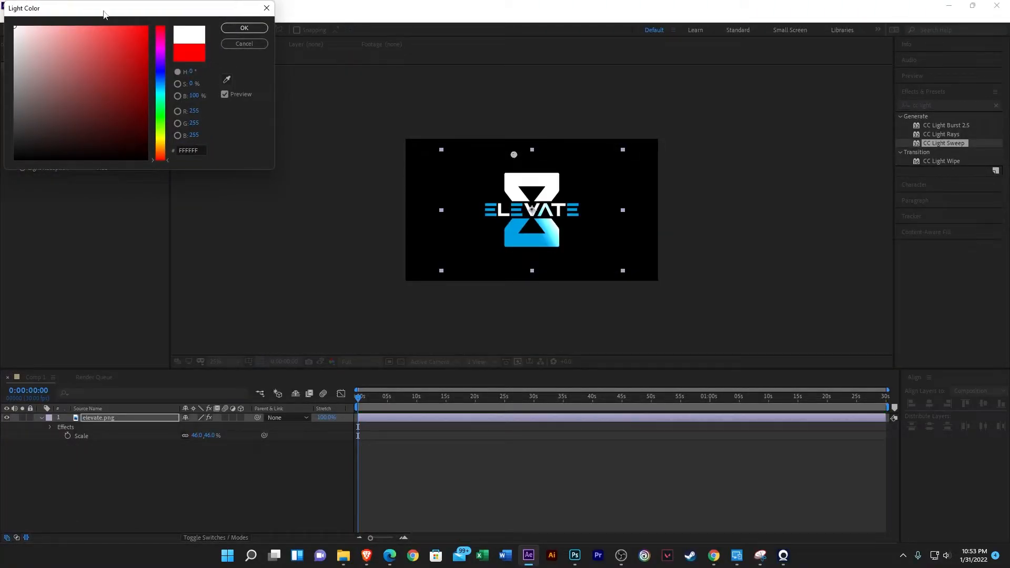
pyautogui.moveTo(80, 75); pyautogui.dragTo(2, 77)
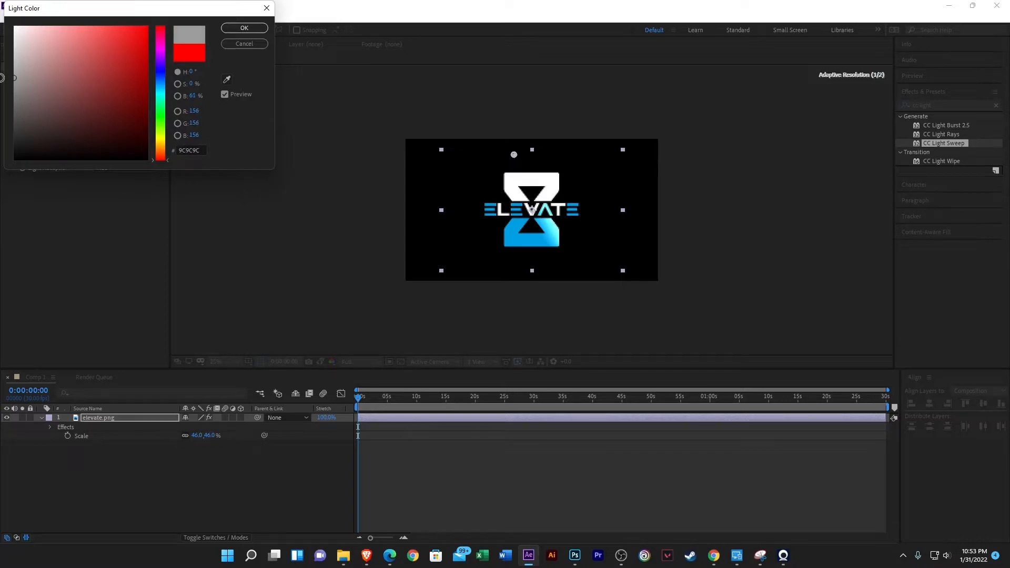
pyautogui.click(237, 27)
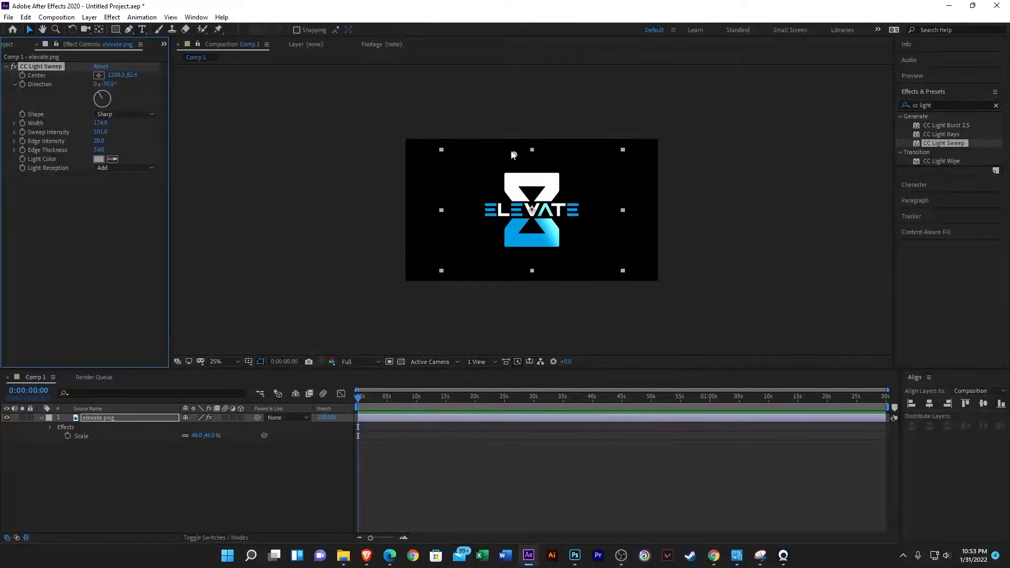
# Step: Undo the accidental logo shift by centering the layer horizontally and vertically in the composition
pyautogui.moveTo(513, 154); pyautogui.dragTo(533, 152)
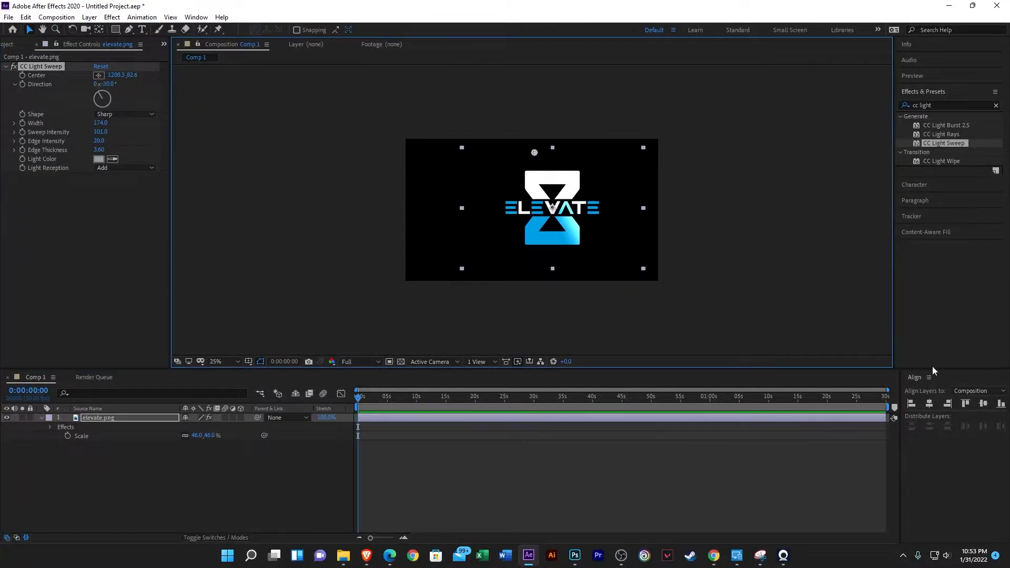
pyautogui.click(930, 403)
pyautogui.click(983, 404)
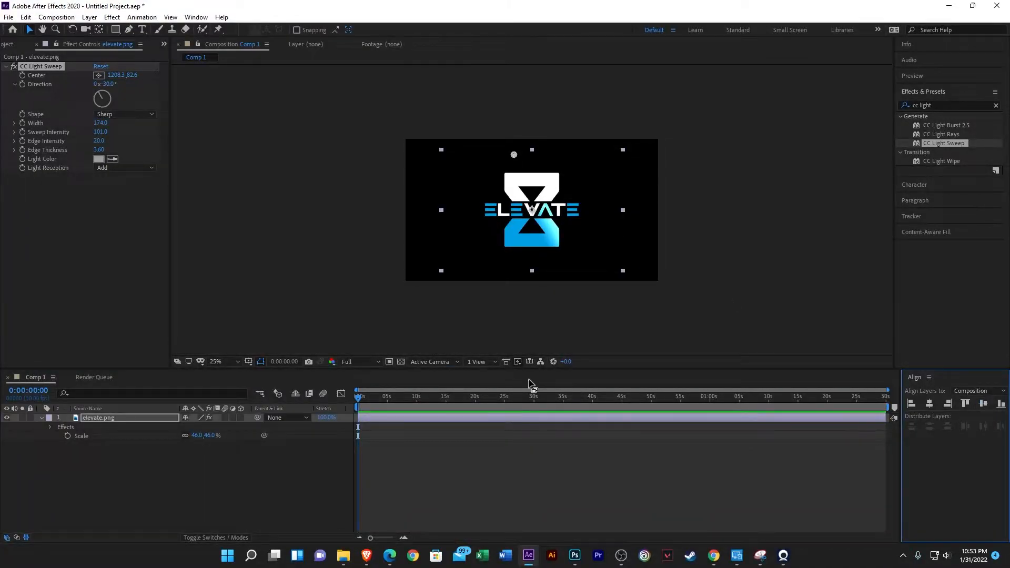
# Step: Place the light sweep's center above and right of the logo at about 2217, -13 and keyframe it at 0:00:00:00
pyautogui.moveTo(514, 154); pyautogui.dragTo(574, 152)
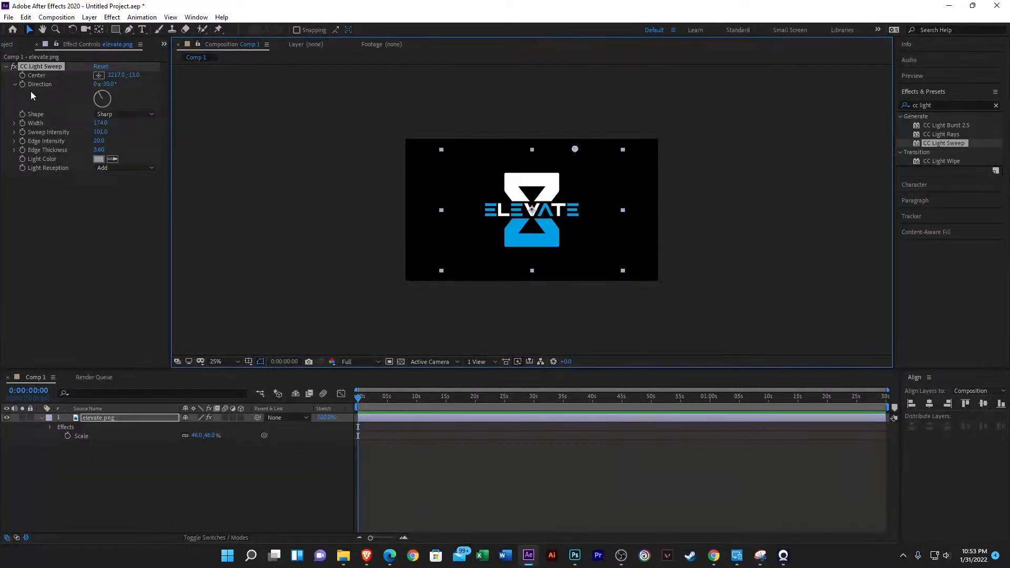
pyautogui.click(23, 78)
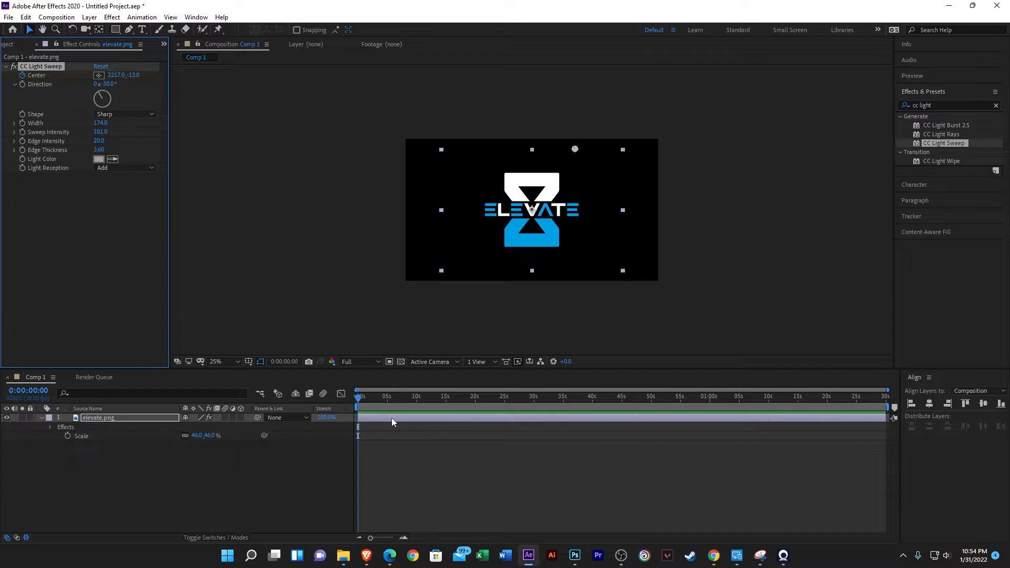
# Step: At 0:00:01:29, keyframe the sweep's center below and left of the logo at about 526, 1639, and preview the sweep from the start
pyautogui.moveTo(379, 397); pyautogui.dragTo(367, 398)
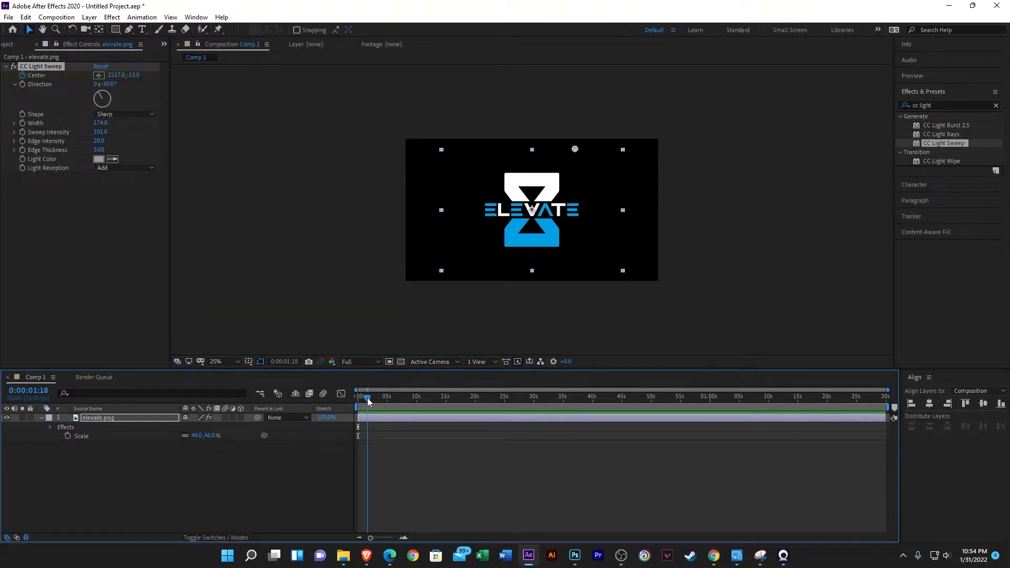
pyautogui.moveTo(367, 398); pyautogui.dragTo(369, 398)
pyautogui.moveTo(119, 79); pyautogui.dragTo(1, 117)
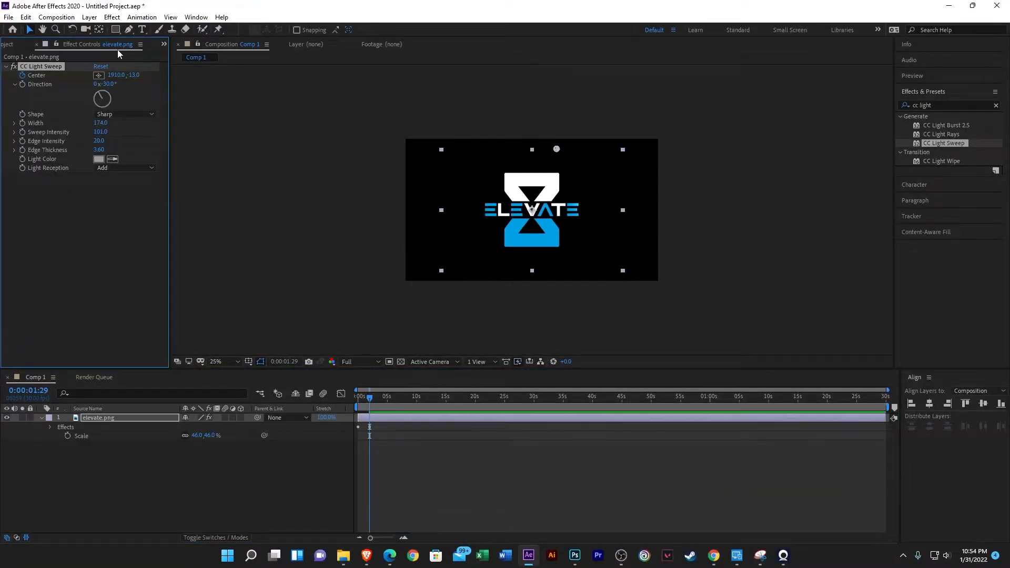
pyautogui.click(140, 77)
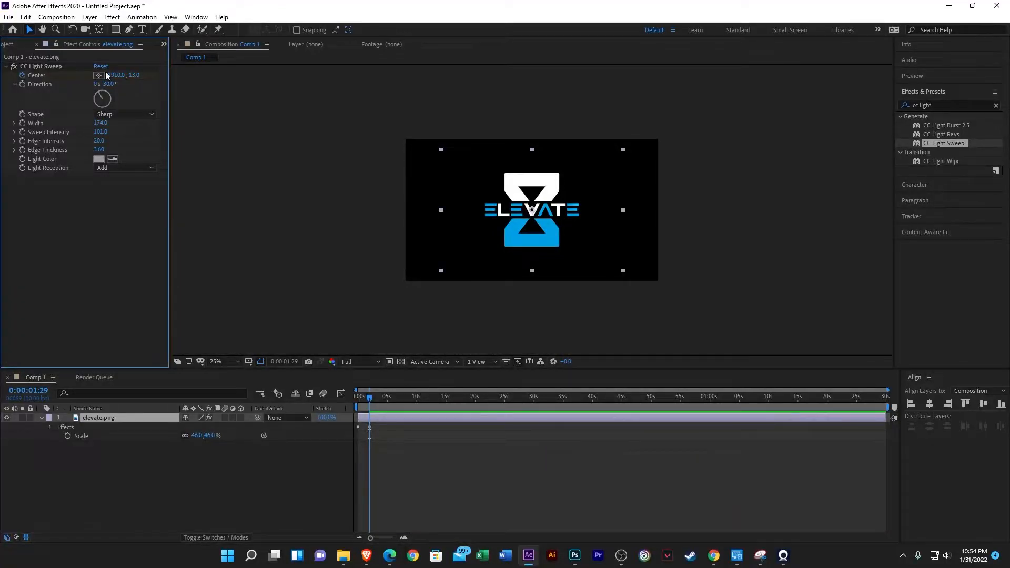
pyautogui.moveTo(116, 74); pyautogui.dragTo(79, 75)
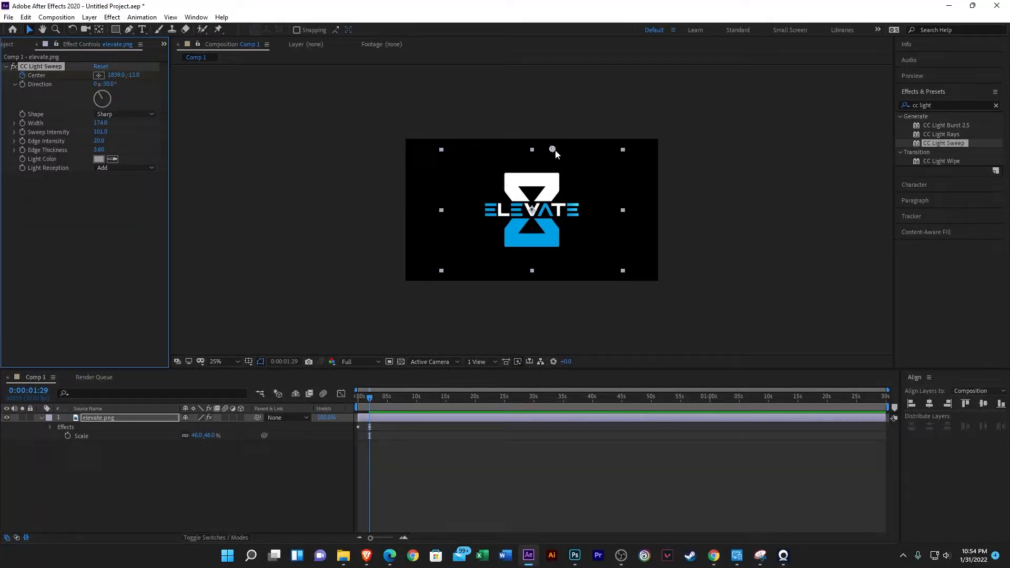
pyautogui.moveTo(552, 150); pyautogui.dragTo(470, 250)
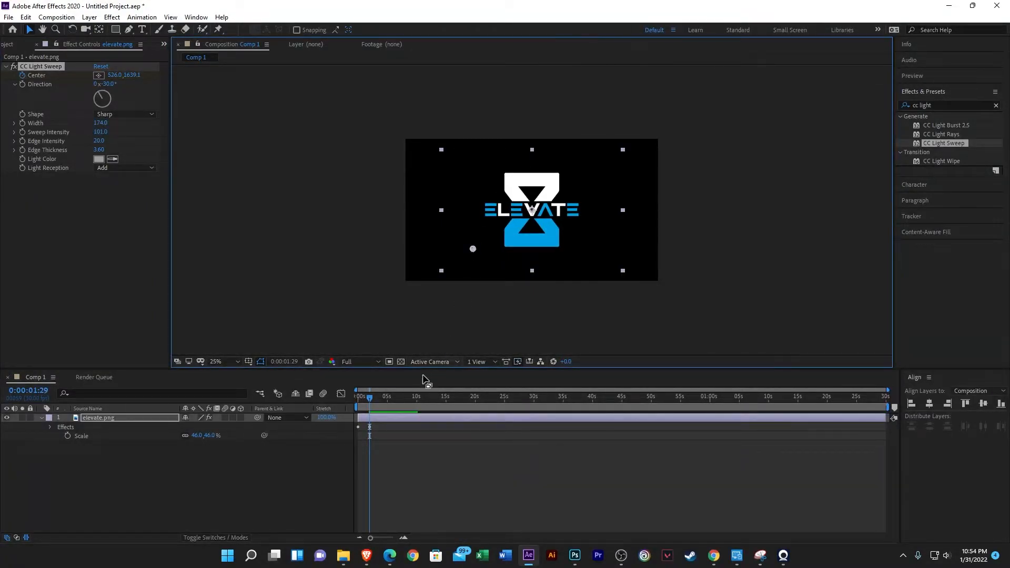
pyautogui.moveTo(370, 398); pyautogui.dragTo(327, 405)
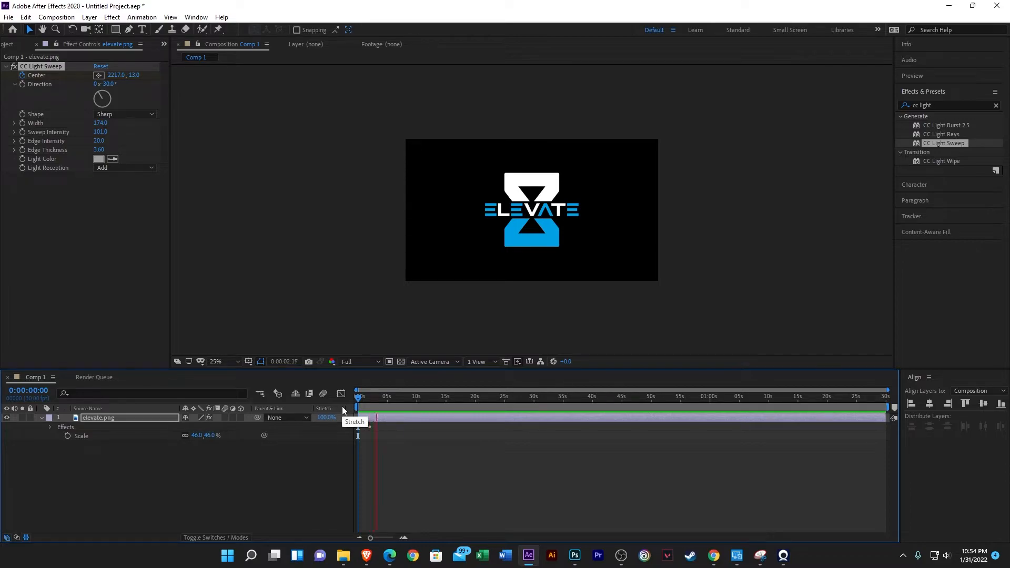
pyautogui.press('space')
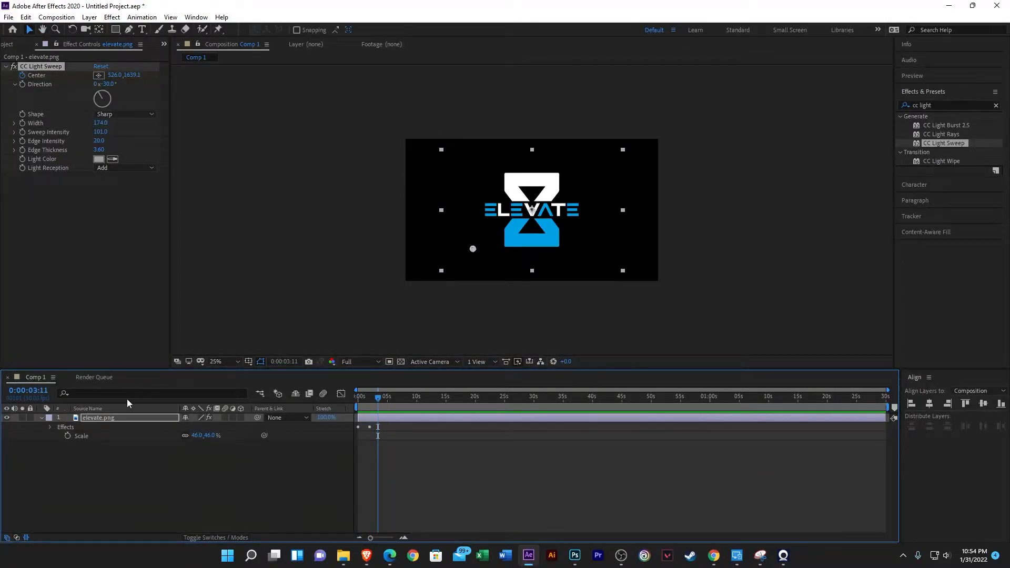
# Step: Keyframe the logo's scale at 46% just after the sweep ends, followed by a 61% scale keyframe at about 0:00:02:25
pyautogui.click(69, 437)
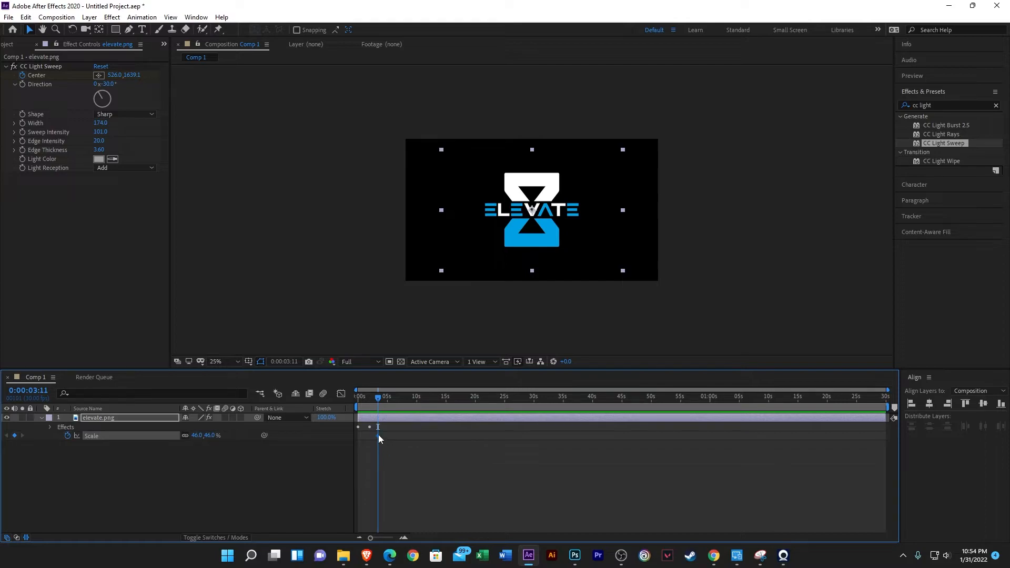
pyautogui.moveTo(378, 435); pyautogui.dragTo(371, 441)
pyautogui.moveTo(211, 434); pyautogui.dragTo(219, 434)
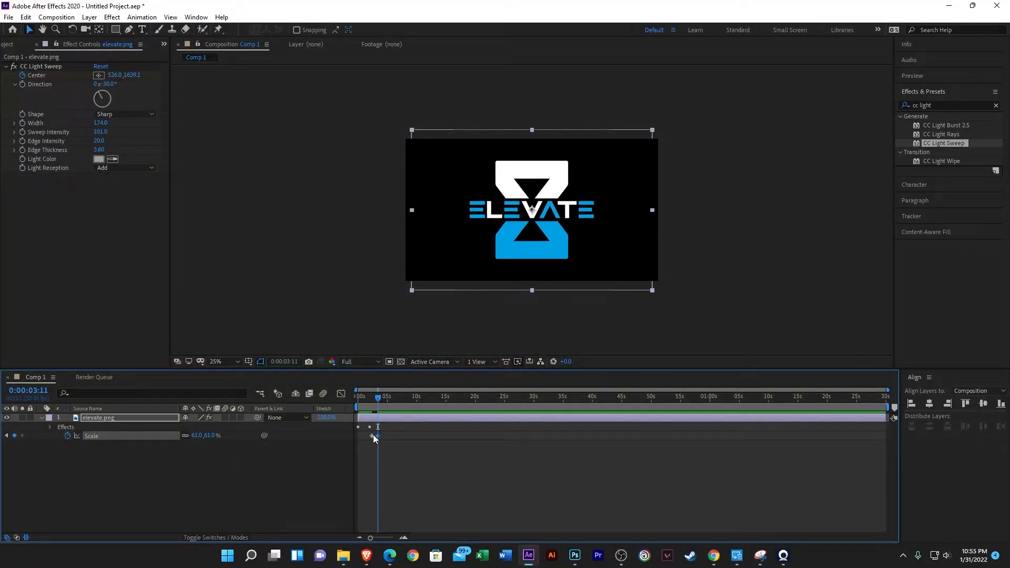
pyautogui.moveTo(377, 435); pyautogui.dragTo(373, 434)
# Step: Keyframe the logo's scale at about 32% at 0:00:03:11 and back at 46% at 0:00:03:28
pyautogui.moveTo(209, 435); pyautogui.dragTo(192, 435)
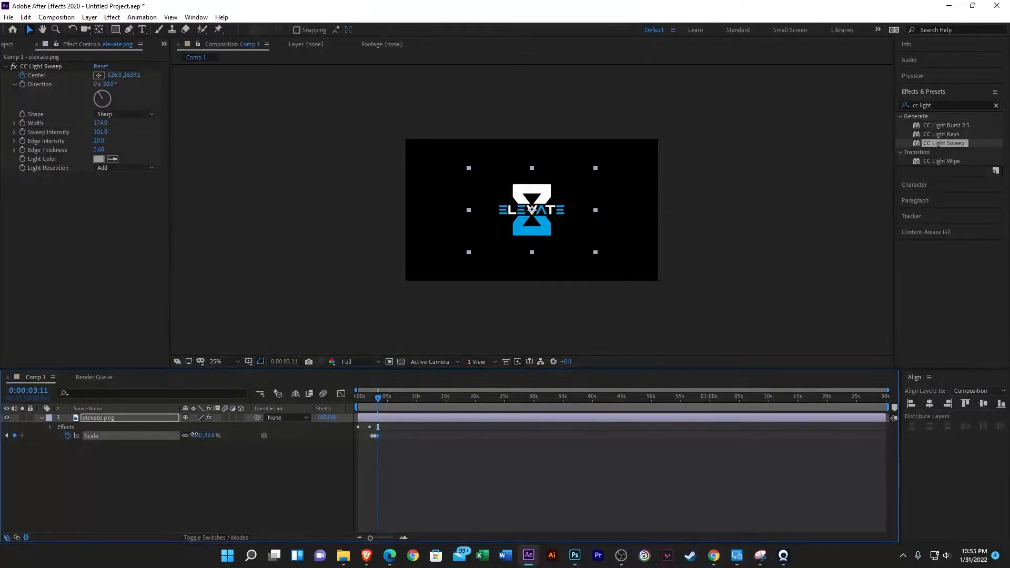
pyautogui.click(372, 437)
pyautogui.press('space')
pyautogui.press('space')
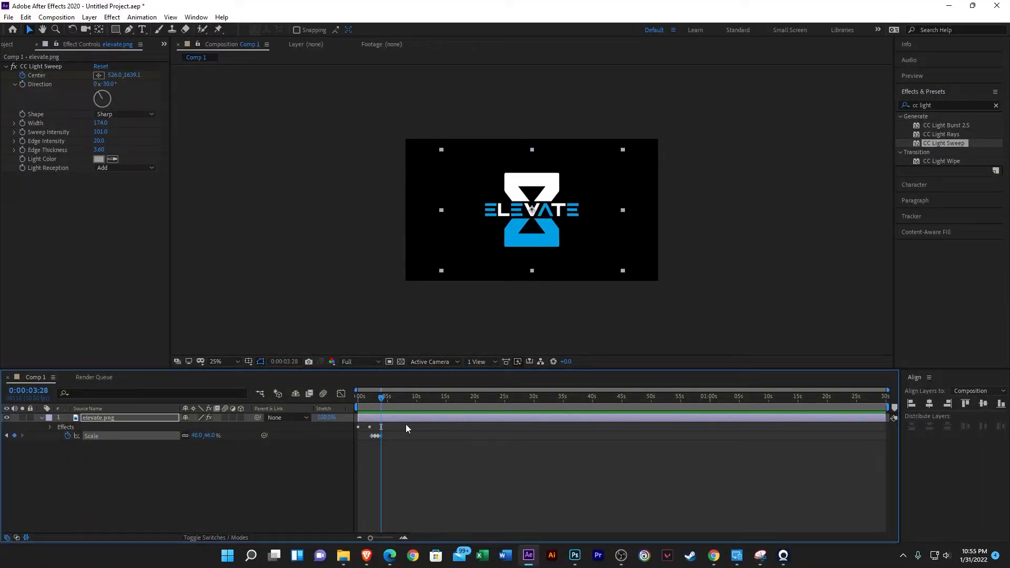
# Step: Apply Easy Ease to all scale keyframes and show their speed curve fitted in the Graph Editor
pyautogui.click(405, 449)
pyautogui.moveTo(405, 449); pyautogui.dragTo(336, 438)
pyautogui.press('F9')
pyautogui.click(340, 394)
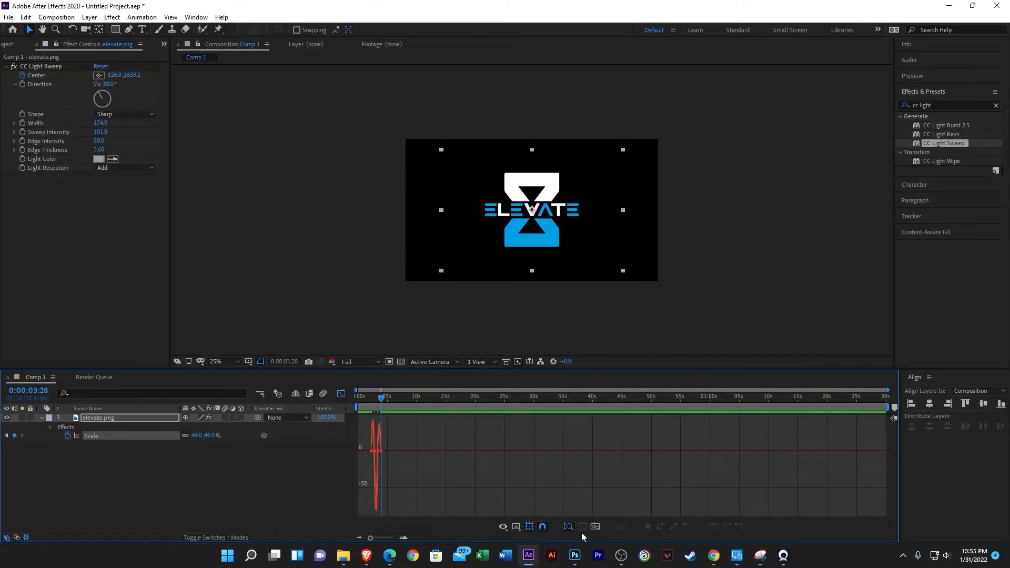
pyautogui.click(596, 528)
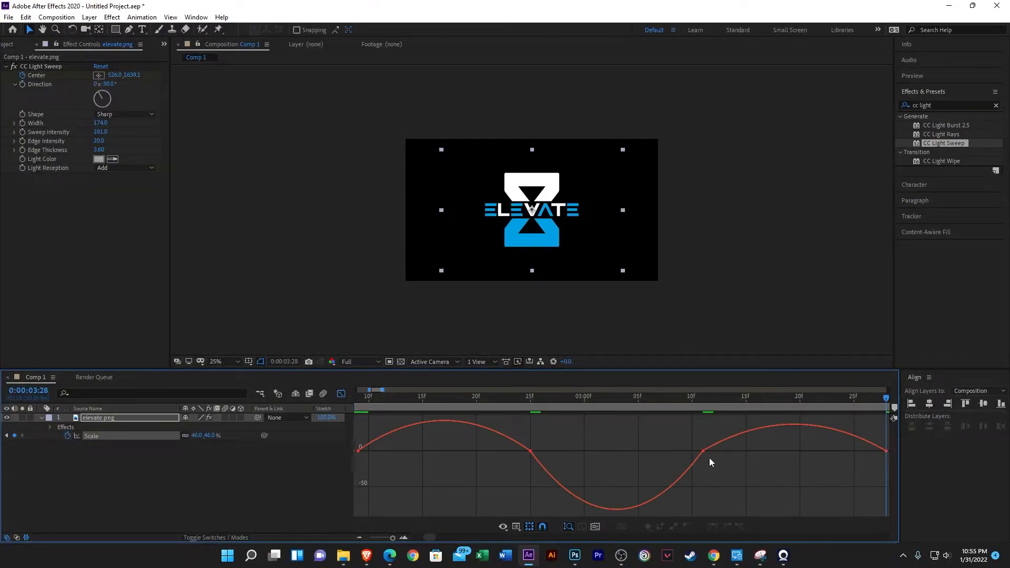
# Step: Reshape the scale speed curve by lengthening the influence handles of the two middle keyframes, giving each segment a sharper speed peak
pyautogui.click(529, 451)
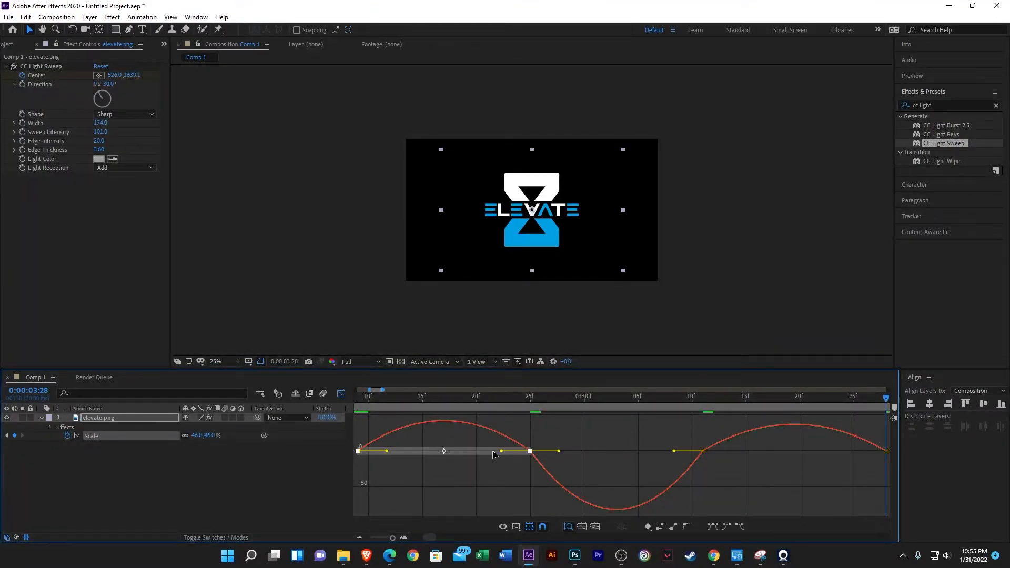
pyautogui.moveTo(501, 451); pyautogui.dragTo(391, 448)
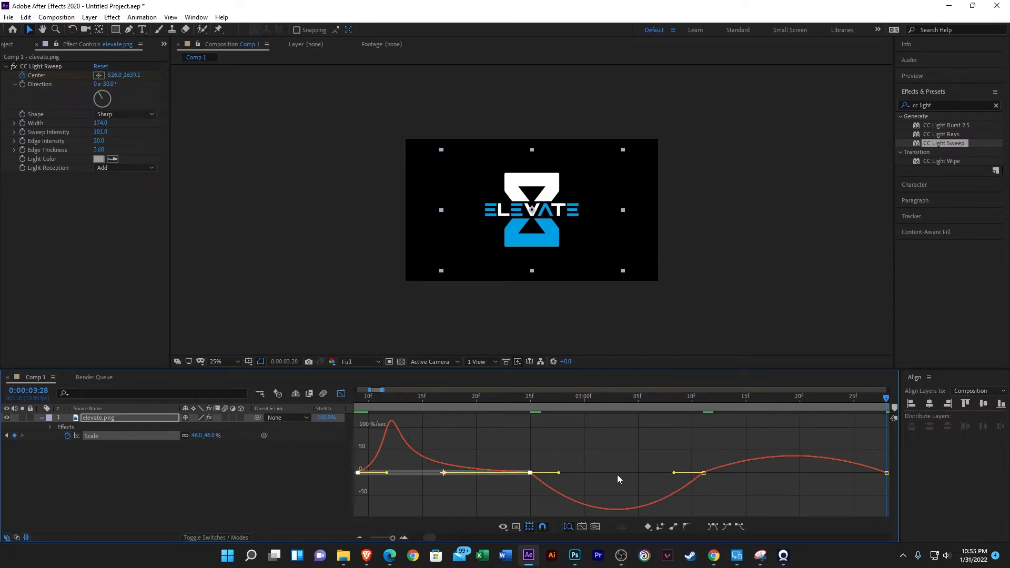
pyautogui.click(673, 468)
pyautogui.click(703, 472)
pyautogui.moveTo(674, 472); pyautogui.dragTo(587, 472)
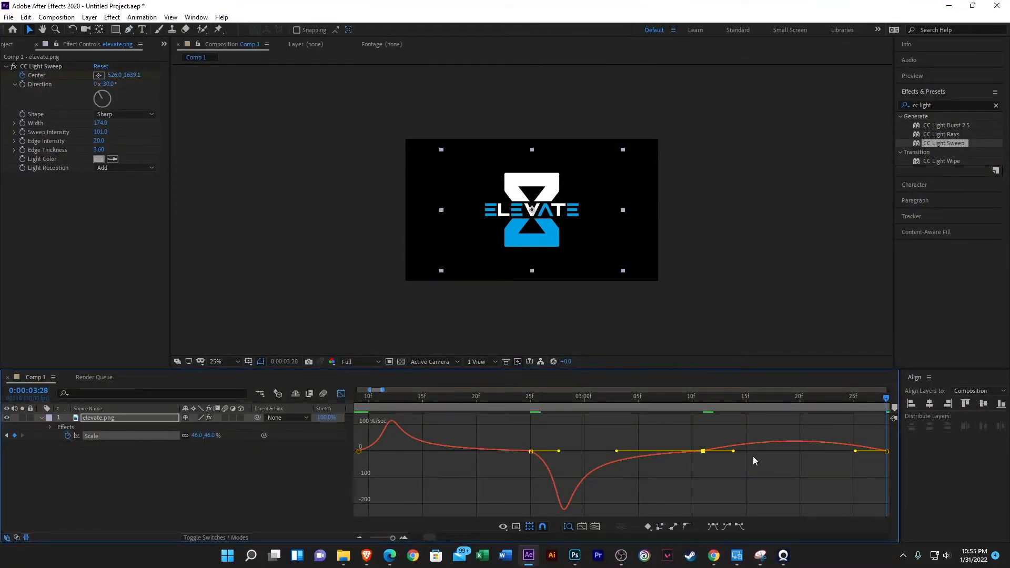
pyautogui.moveTo(733, 451); pyautogui.dragTo(794, 450)
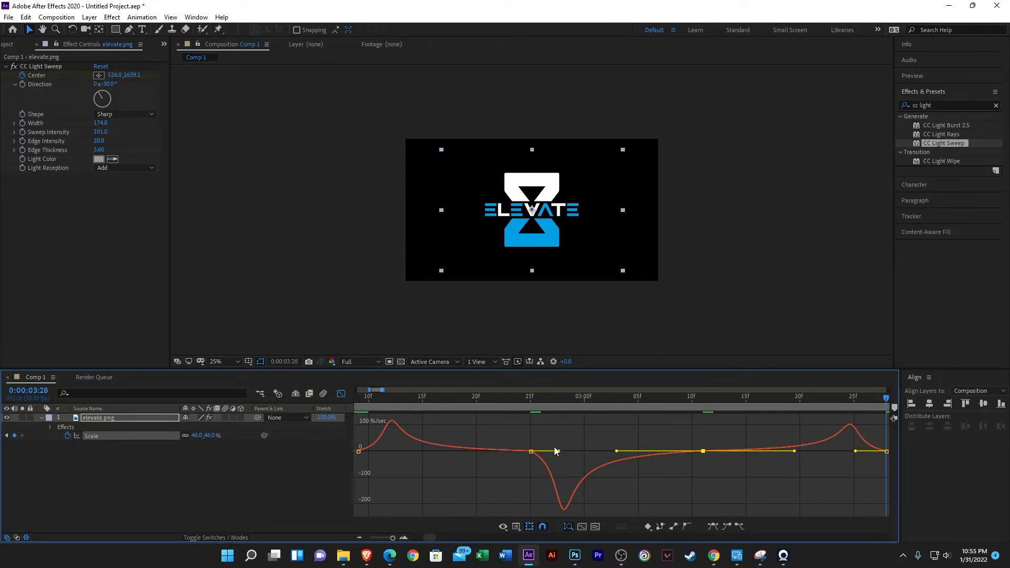
pyautogui.moveTo(558, 451); pyautogui.dragTo(608, 453)
# Step: Preview the finished logo animation, leave the Graph Editor and deselect the layer
pyautogui.press('space')
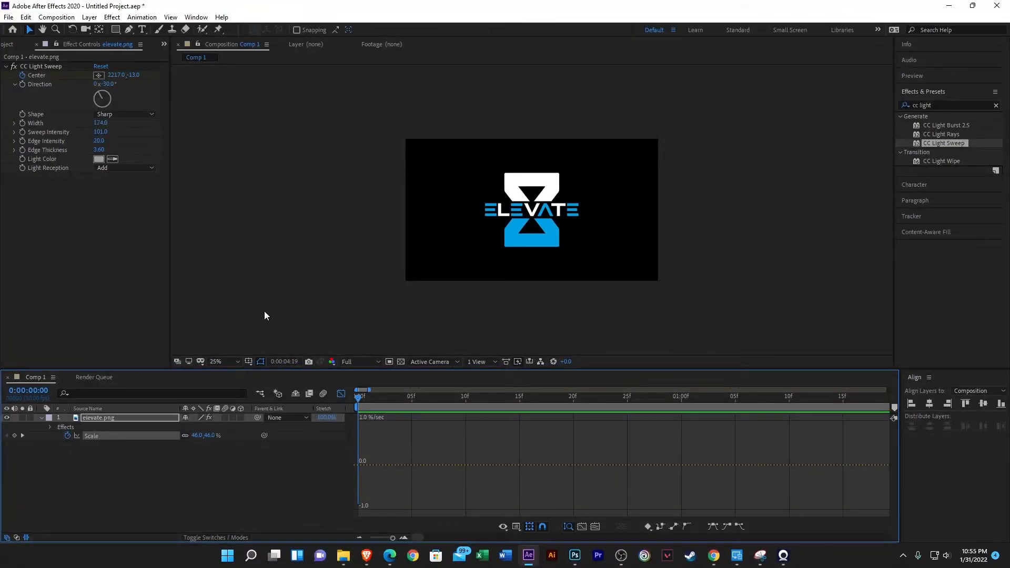
pyautogui.click(346, 396)
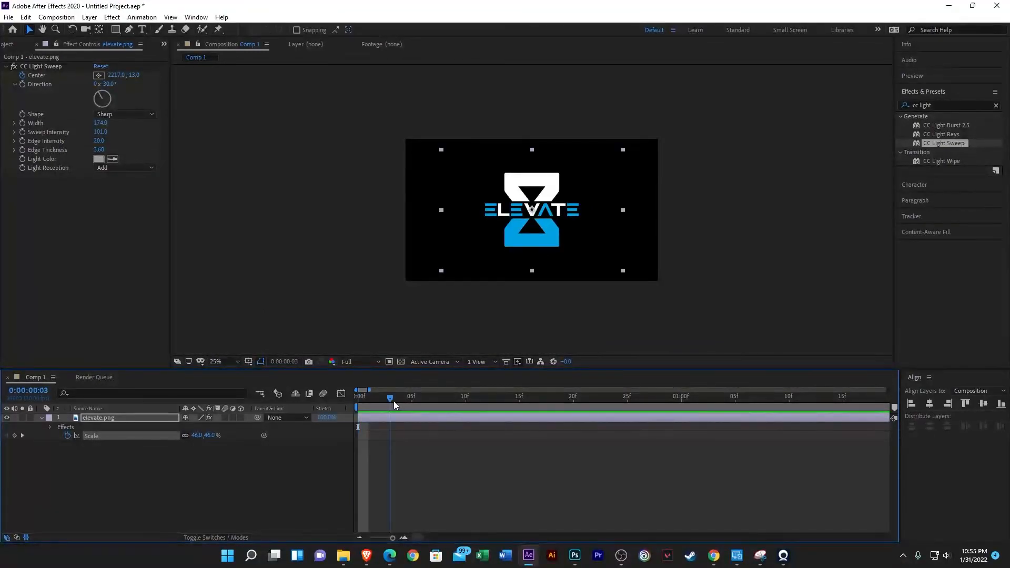
pyautogui.click(236, 474)
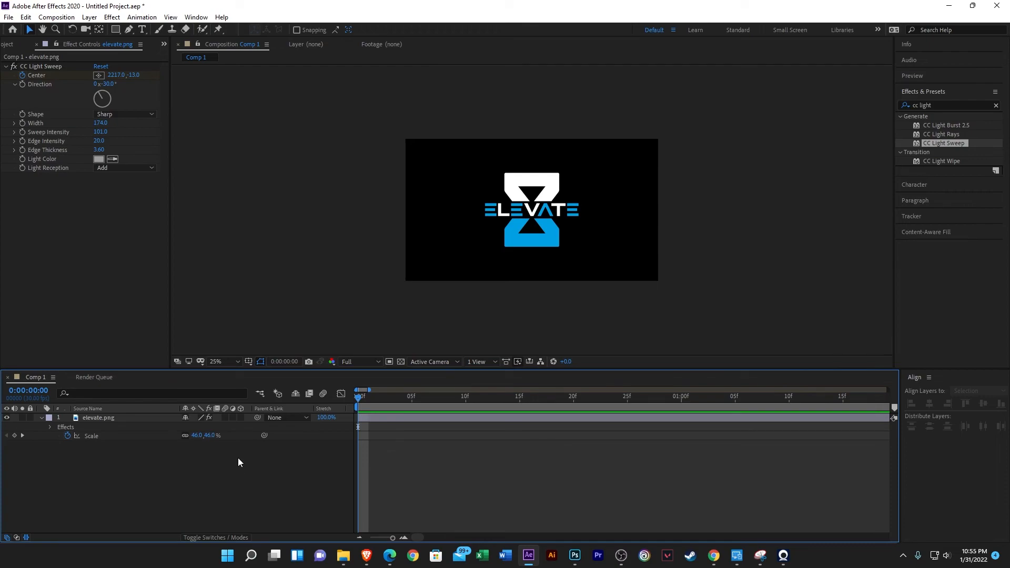